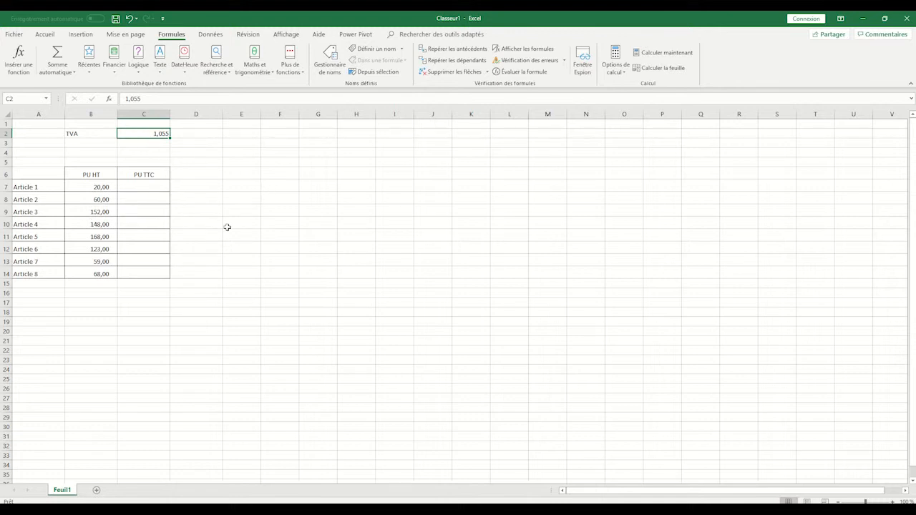
Enter the formula =B7*C2 in cell C7 to calculate the PU TTC of Article 1.
left_click(145, 187)
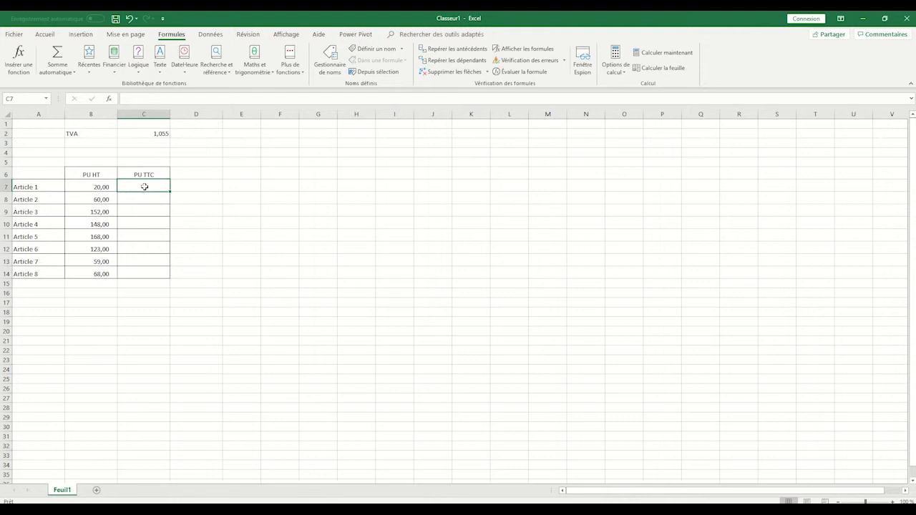
type("=")
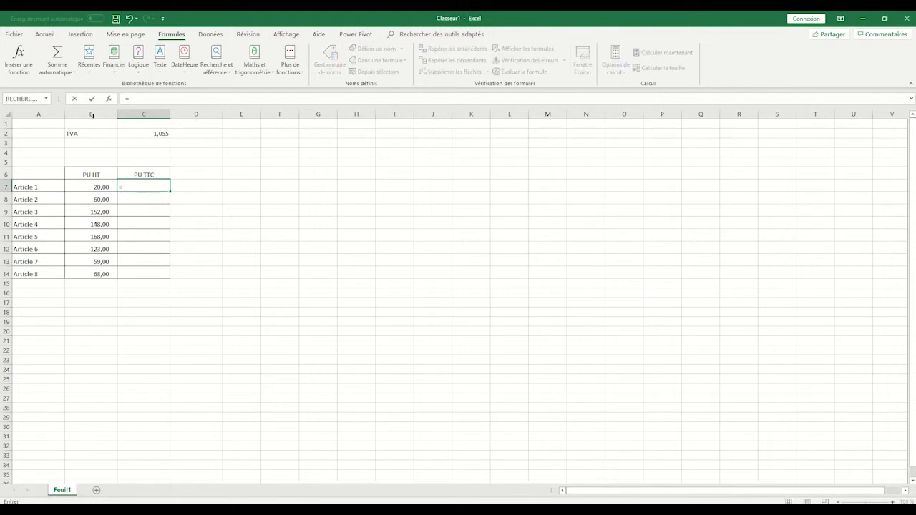
left_click(102, 187)
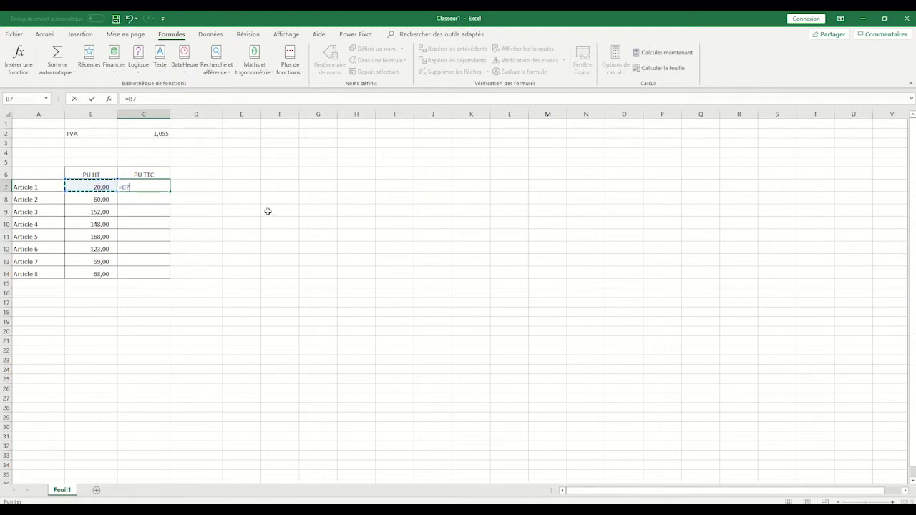
type("*")
left_click(149, 134)
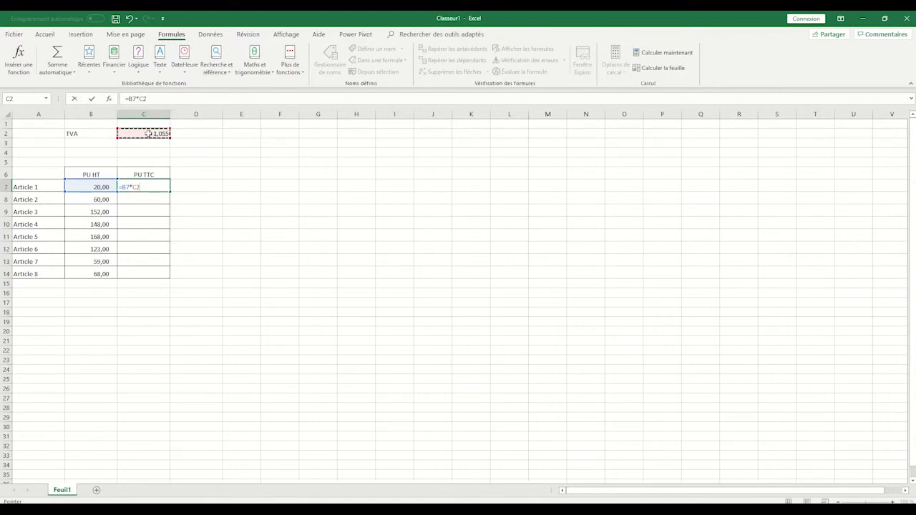
key("Return")
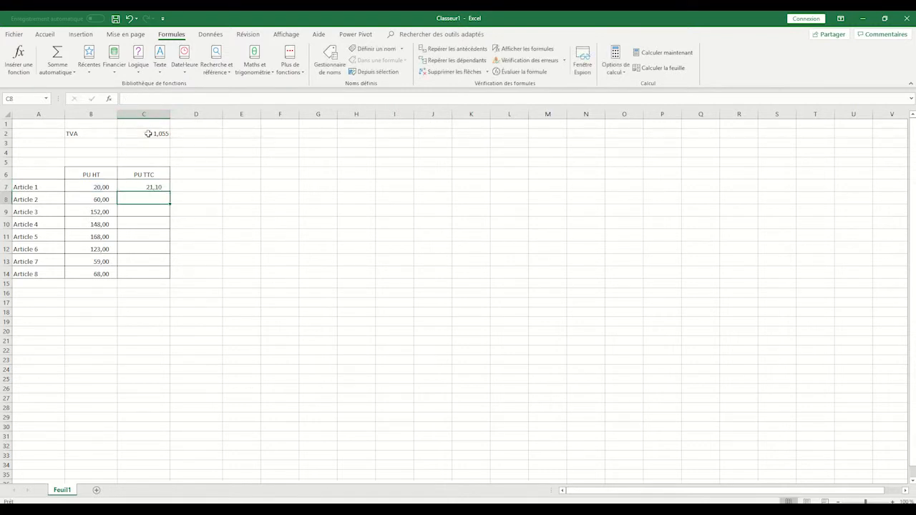
Fill the formula from C7 down to C14 and inspect the cell references in C7 and C8.
left_click(158, 184)
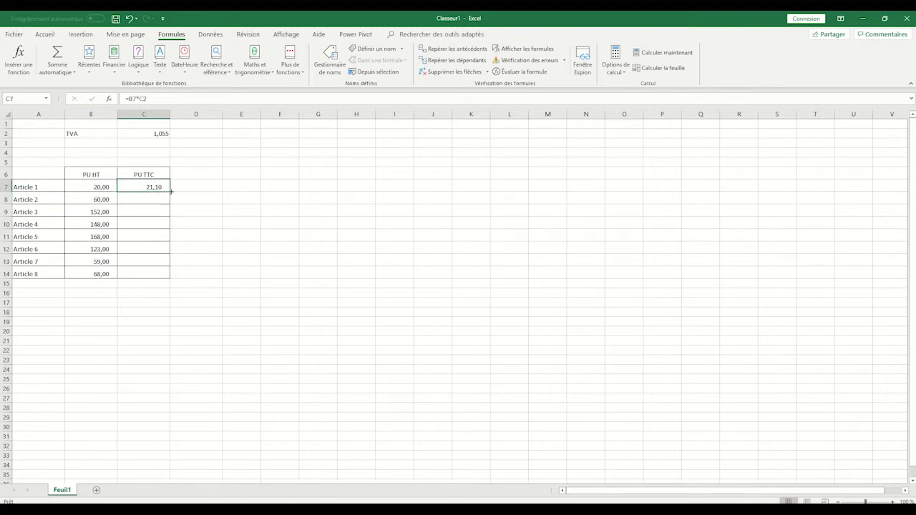
left_click_drag(171, 191, 170, 276)
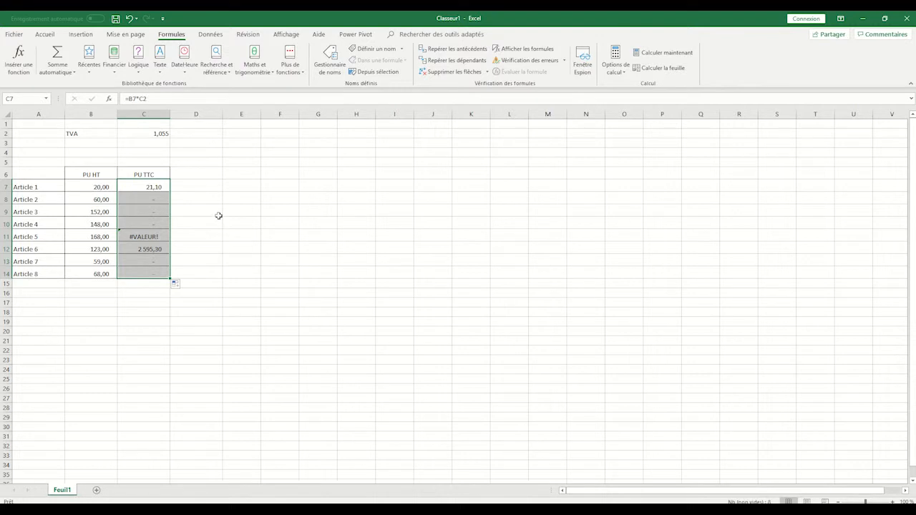
left_click(145, 187)
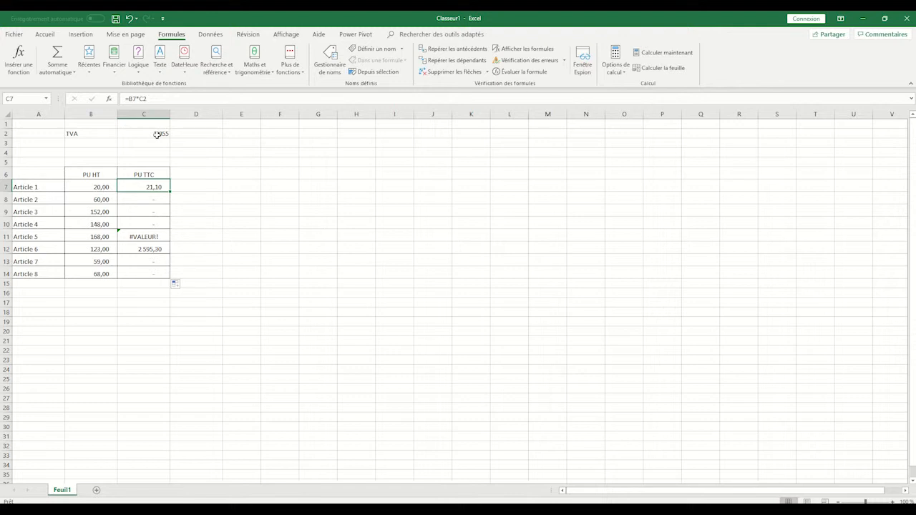
left_click(140, 199)
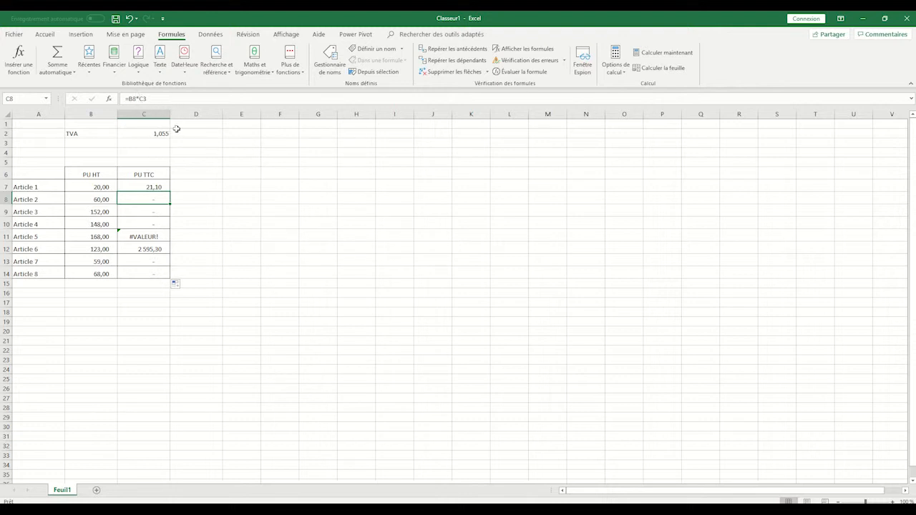
Make the C2 reference absolute so C7 reads =B7*$C$2, and fill the formula down to C14.
left_click(136, 187)
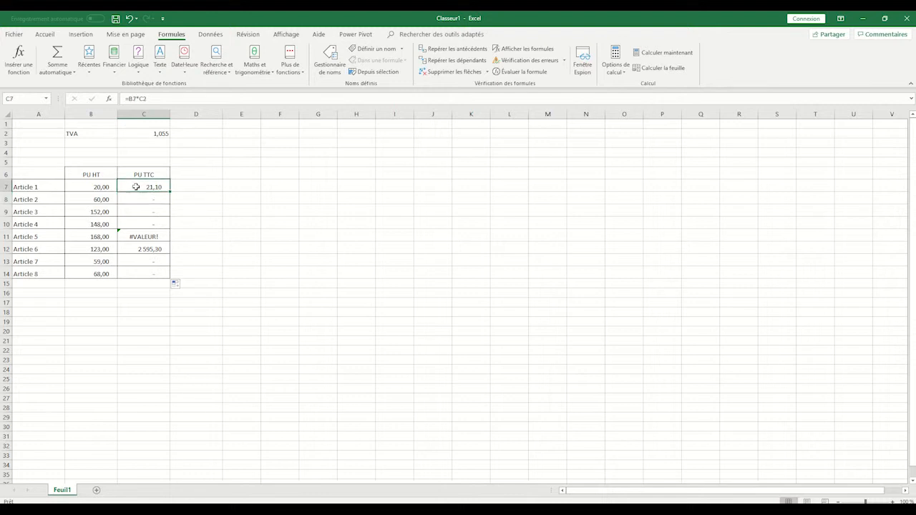
left_click(140, 98)
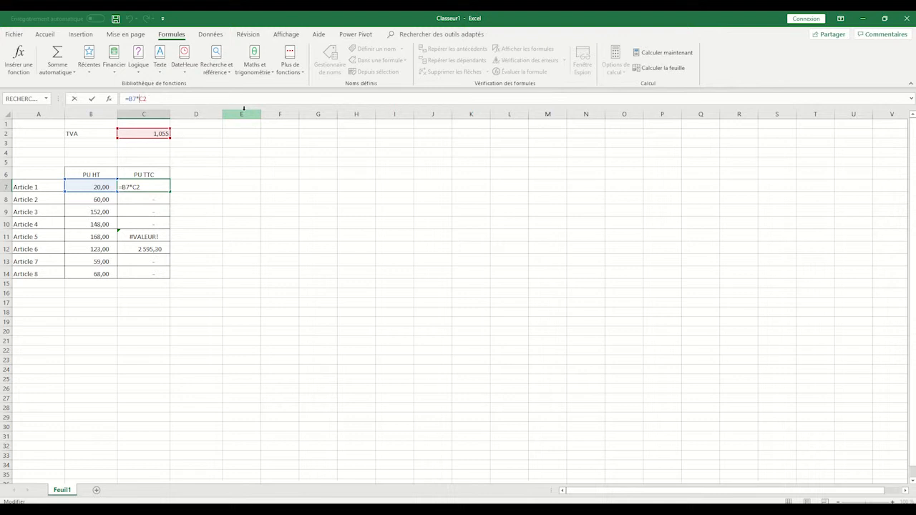
key("F4")
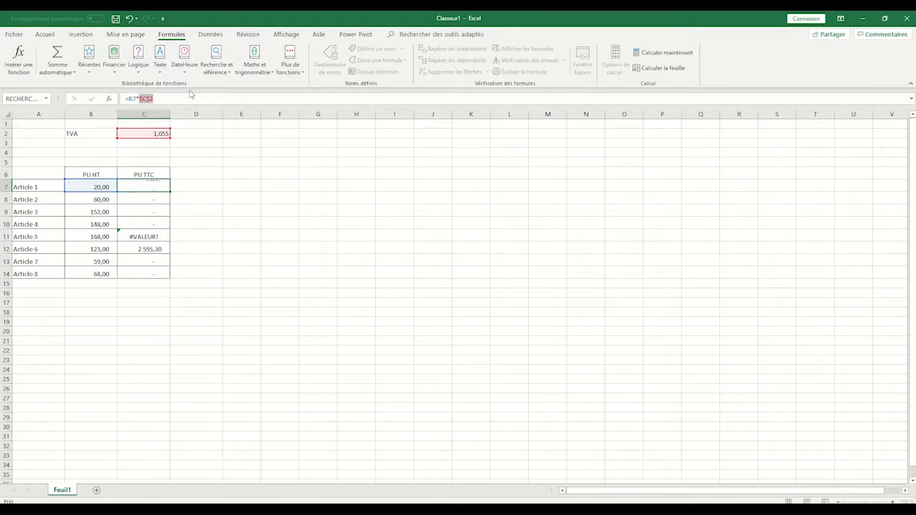
key("Return")
left_click(155, 187)
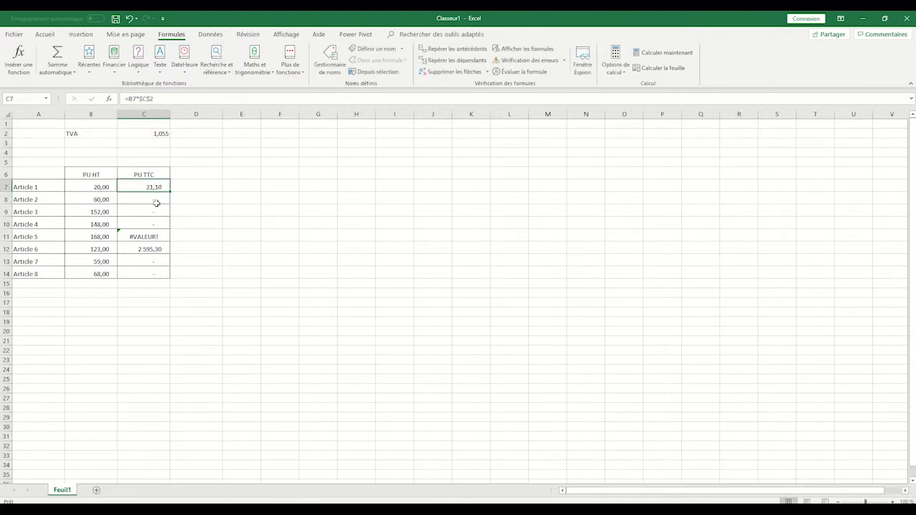
left_click_drag(169, 191, 171, 279)
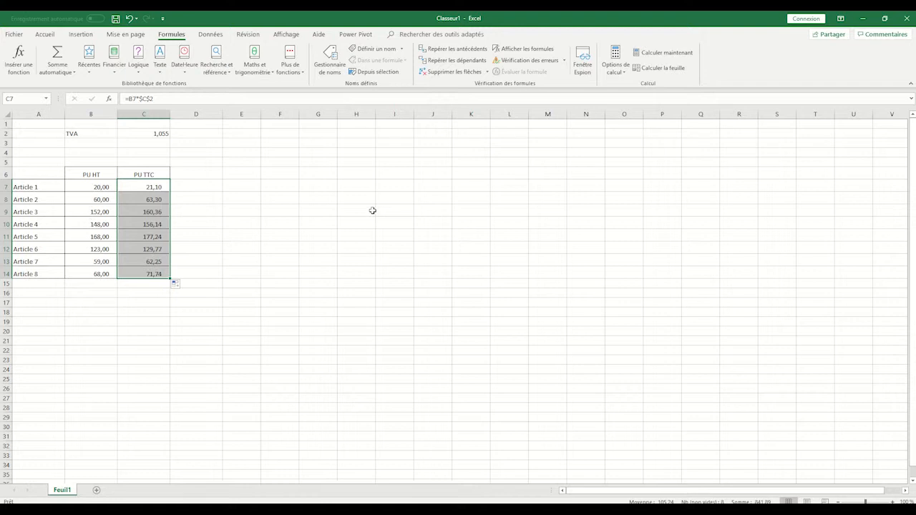
Clear the PU TTC formulas from C7:C14.
left_click_drag(151, 187, 162, 273)
key("Delete")
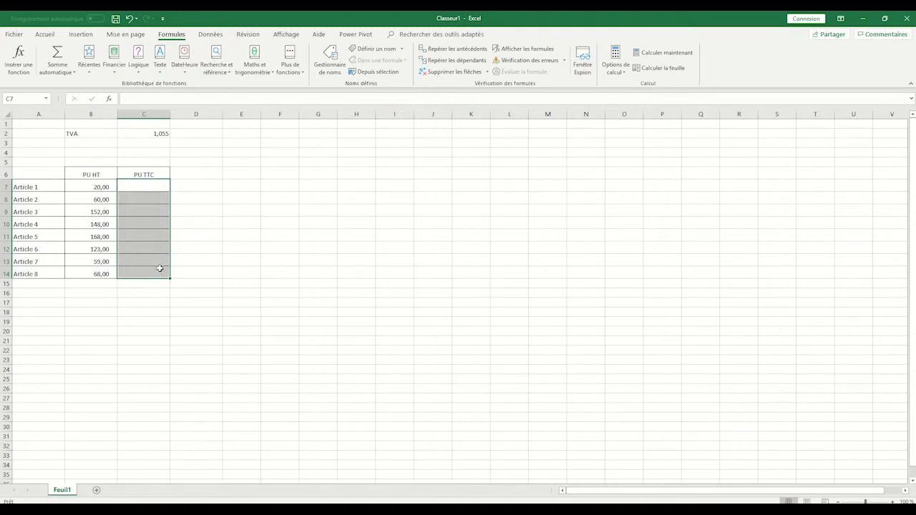
Name cell C2 TVA and go back to it from another cell through its defined name.
left_click(144, 135)
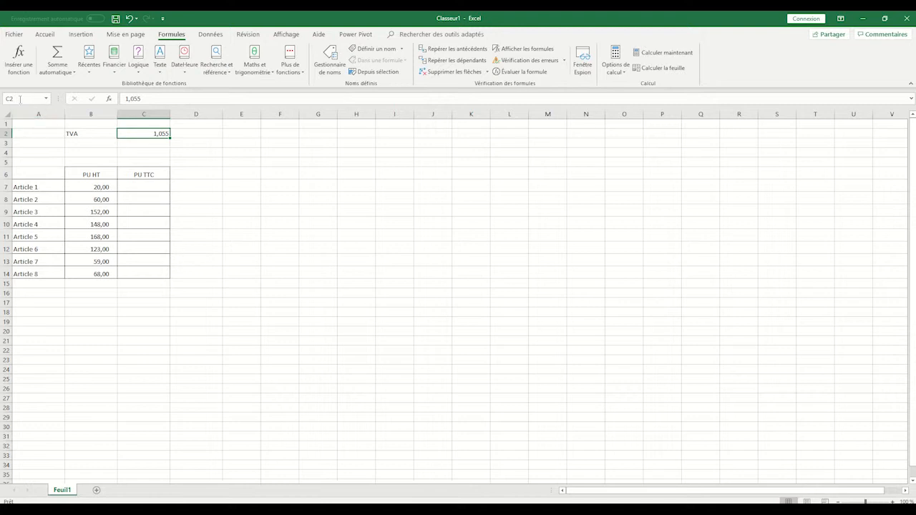
left_click(15, 98)
type("TVA")
key("Return")
left_click(243, 163)
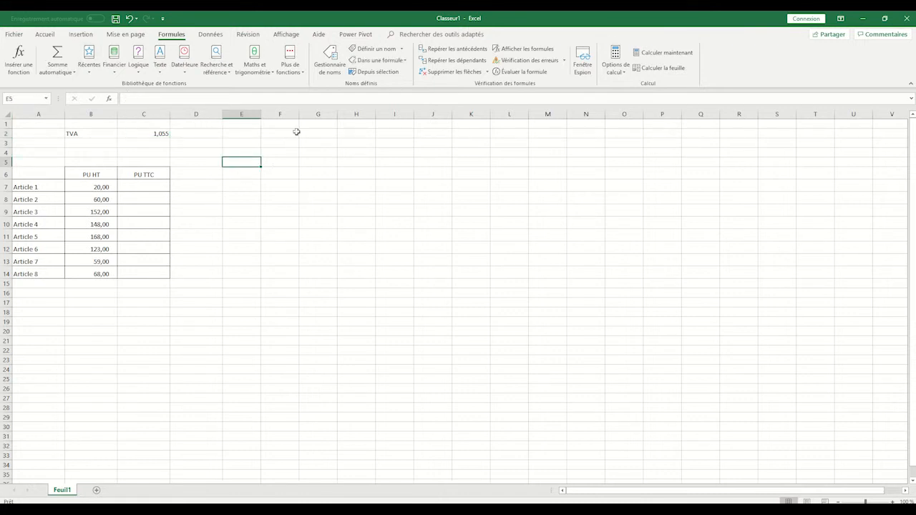
left_click(47, 100)
left_click(17, 112)
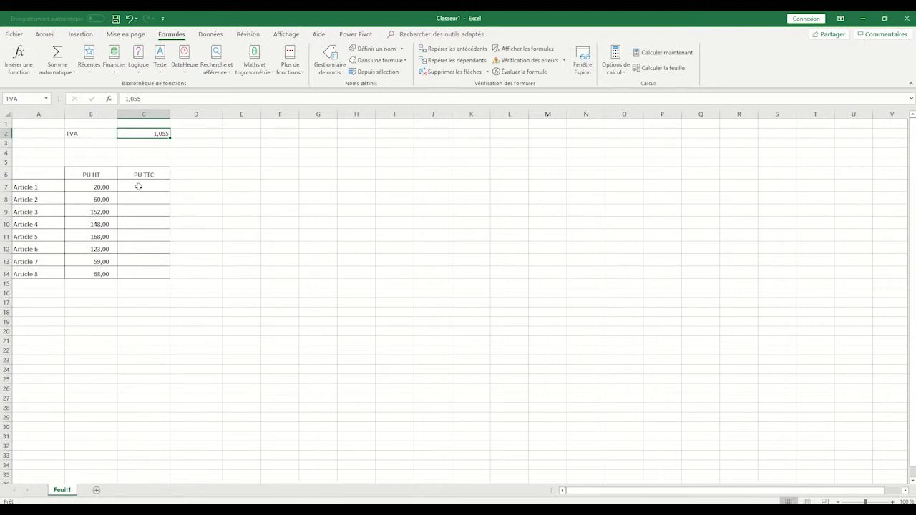
Enter the formula =B7*TVA in cell C7, using the named cell as the multiplier.
left_click(136, 187)
type("=")
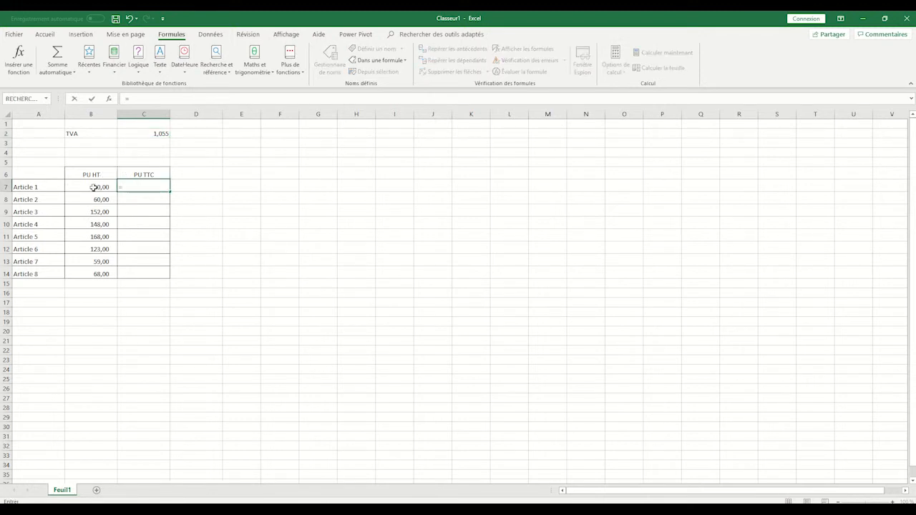
left_click(95, 189)
type("*")
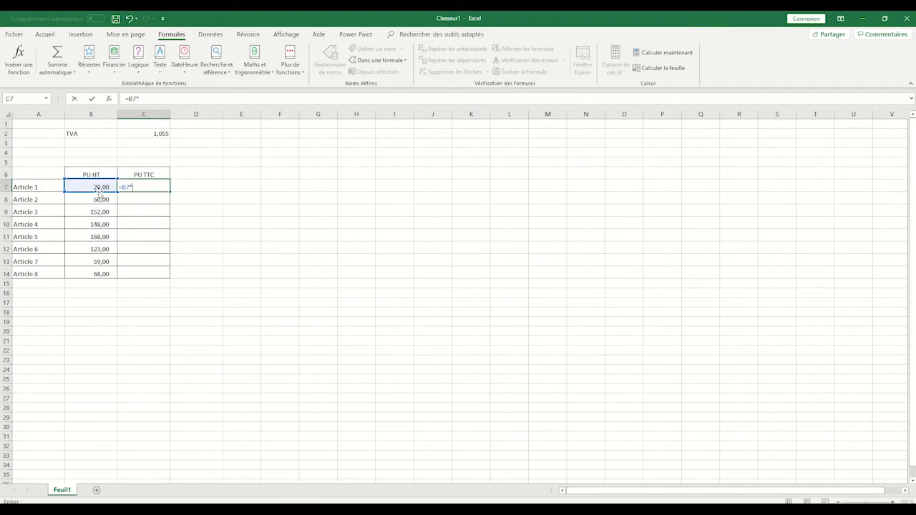
left_click(147, 133)
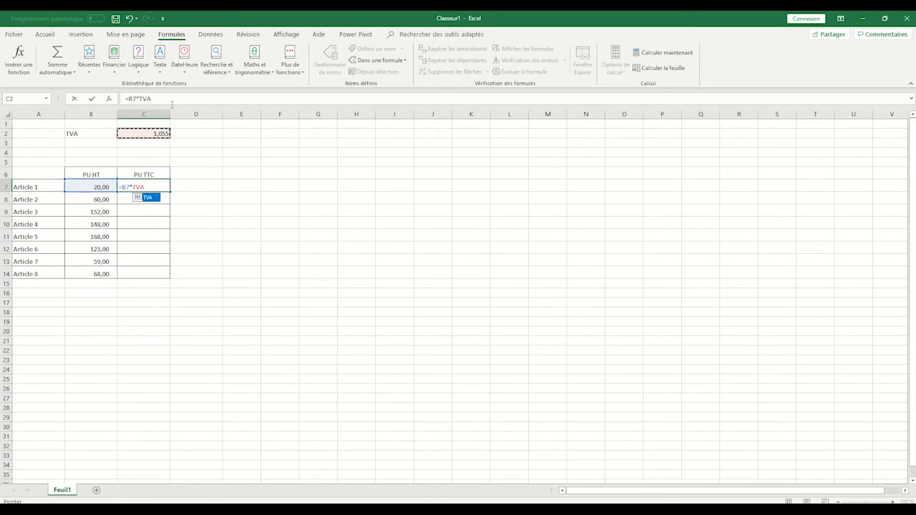
key("Return")
Fill the named-cell formula from C7 down to C14 for all articles.
left_click(161, 186)
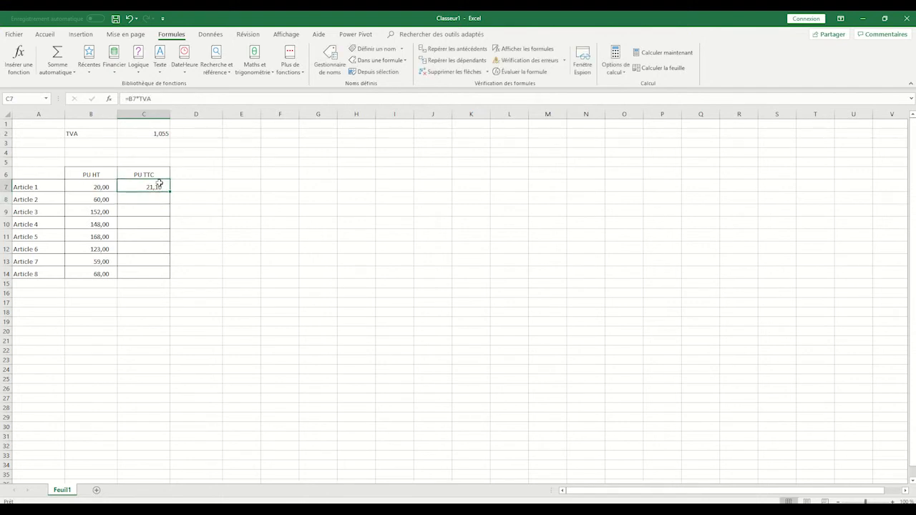
left_click_drag(169, 190, 164, 285)
left_click_drag(163, 279, 166, 279)
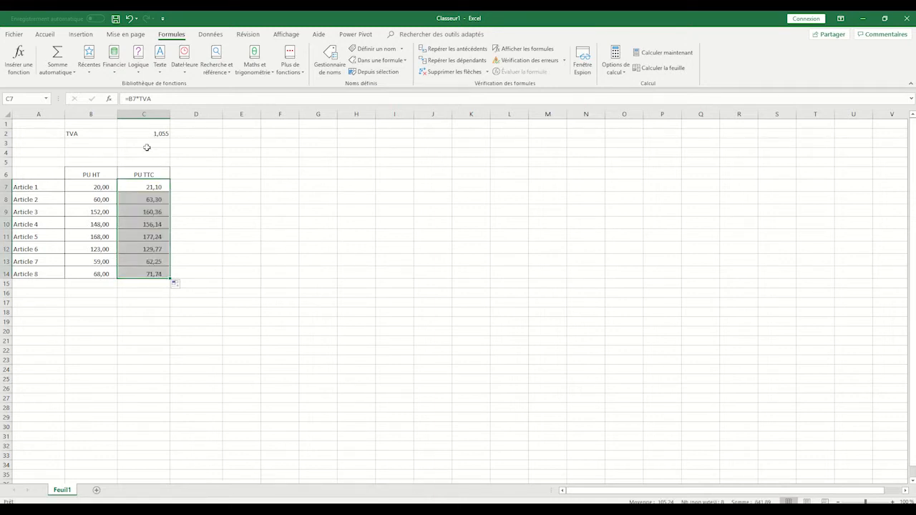
Rename the defined name TVA as TVA_1 in the Name Manager and close the manager.
left_click(147, 131)
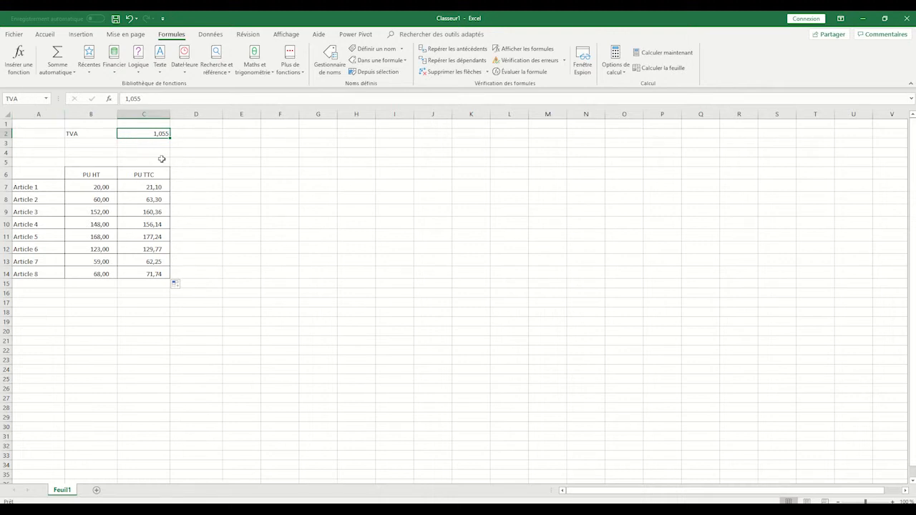
left_click(46, 34)
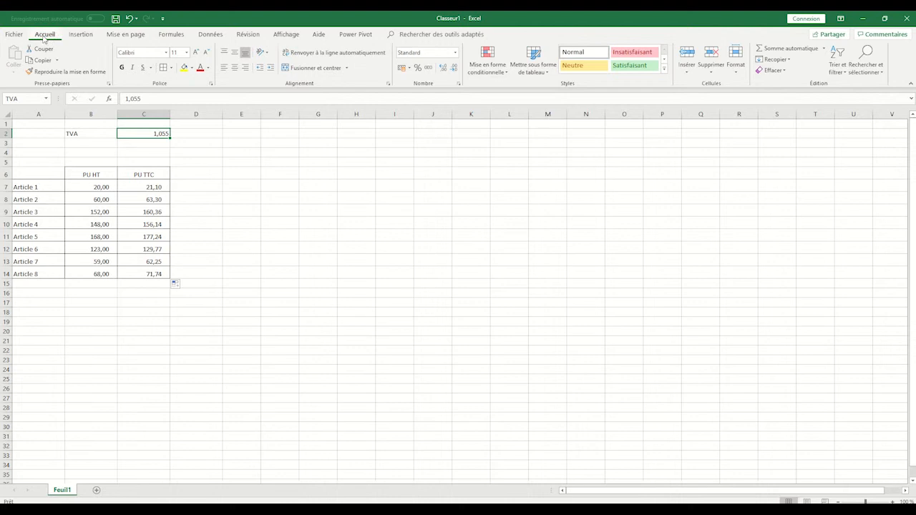
left_click(178, 37)
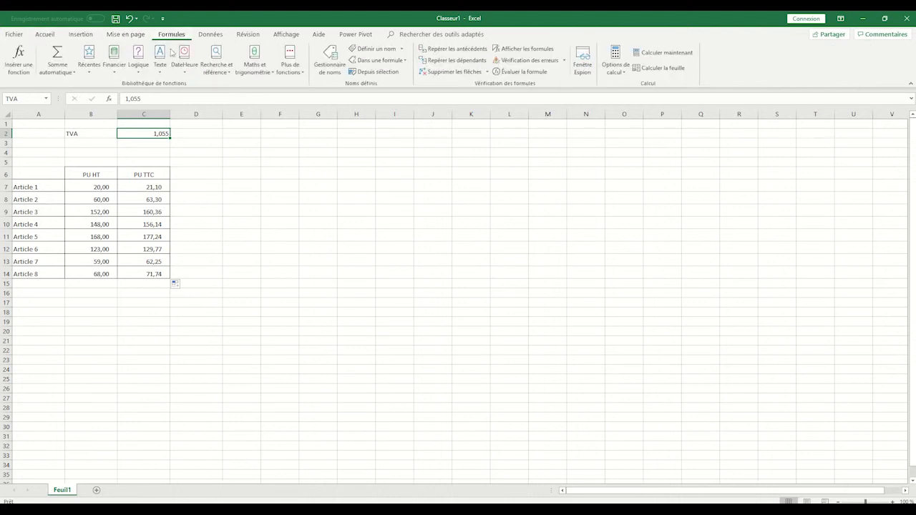
left_click(332, 59)
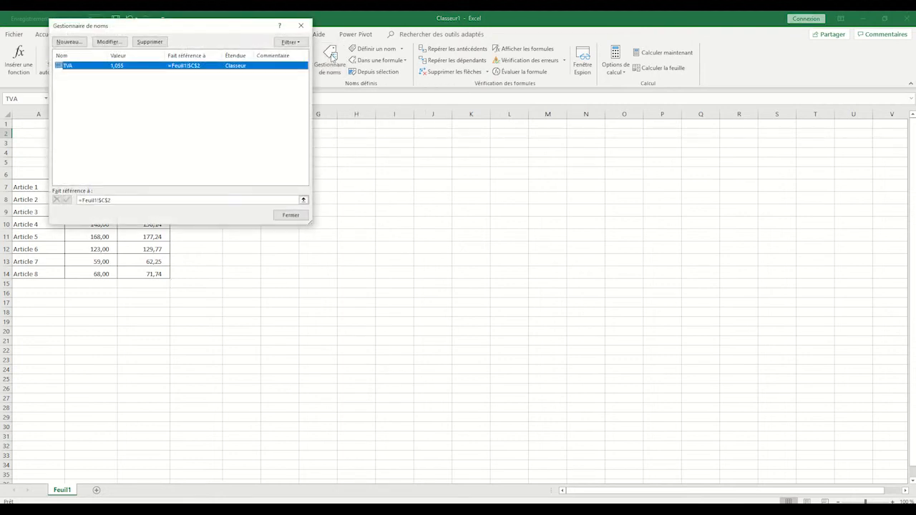
left_click(119, 44)
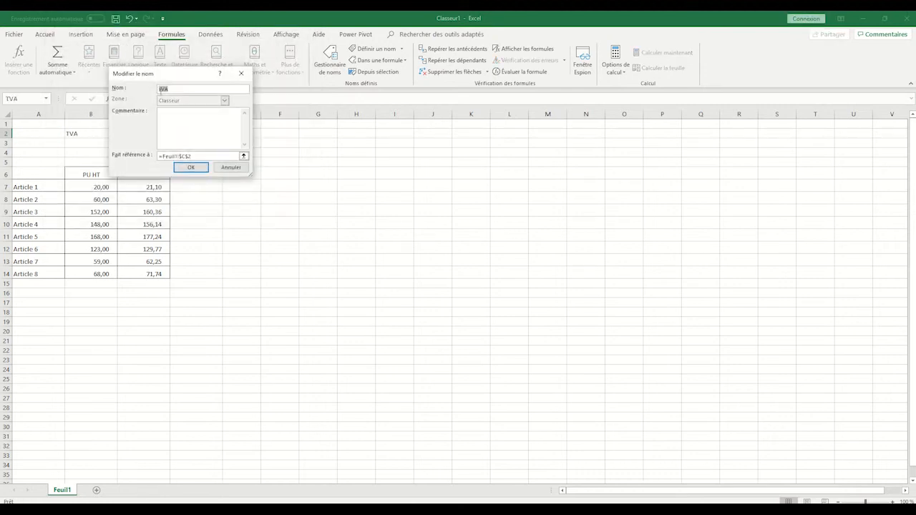
left_click(169, 87)
left_click(201, 170)
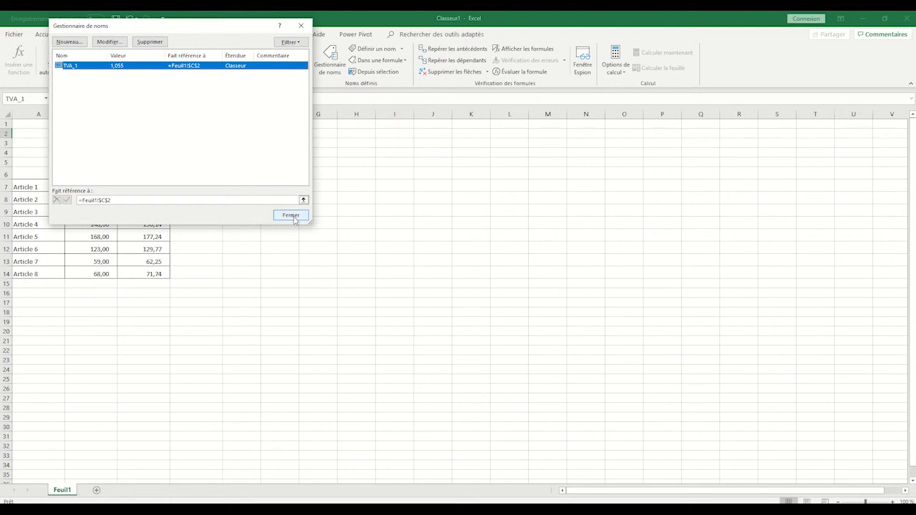
left_click(293, 216)
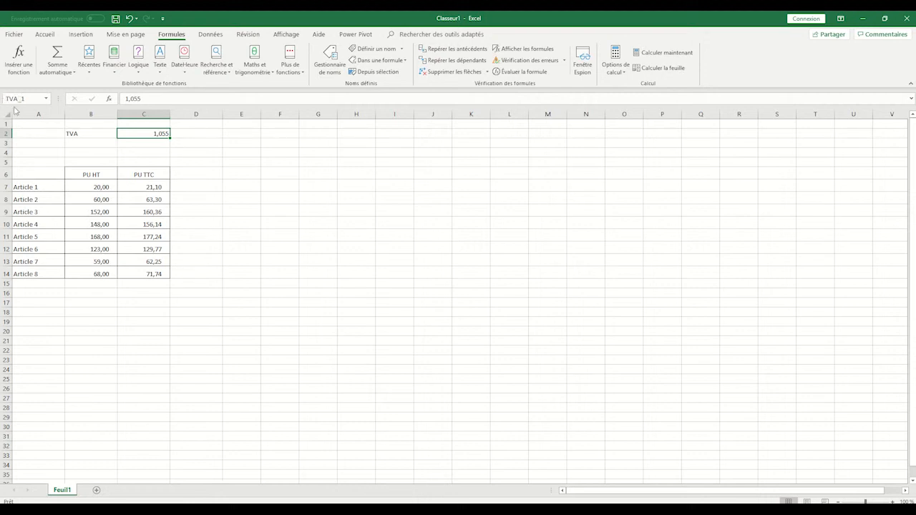
Go to the cell named TVA_1 and check which name the formula in C7 uses.
left_click(46, 99)
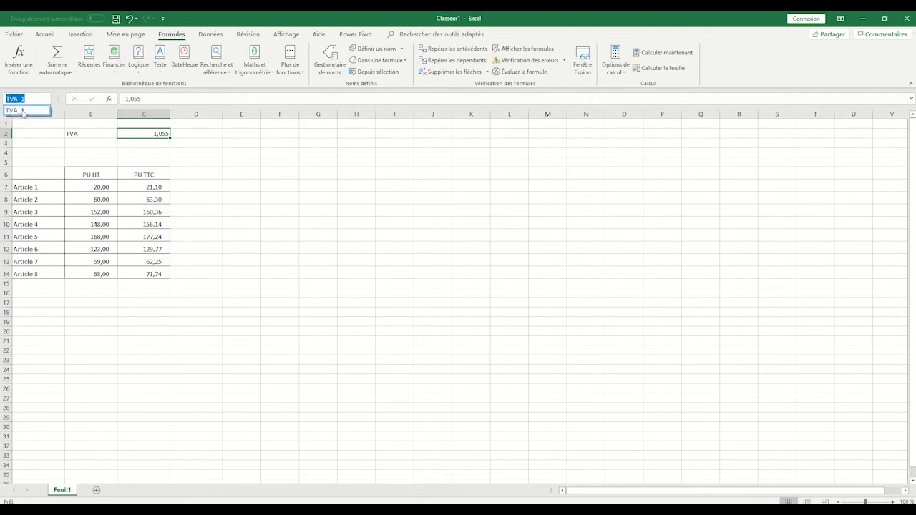
left_click(23, 111)
left_click(156, 187)
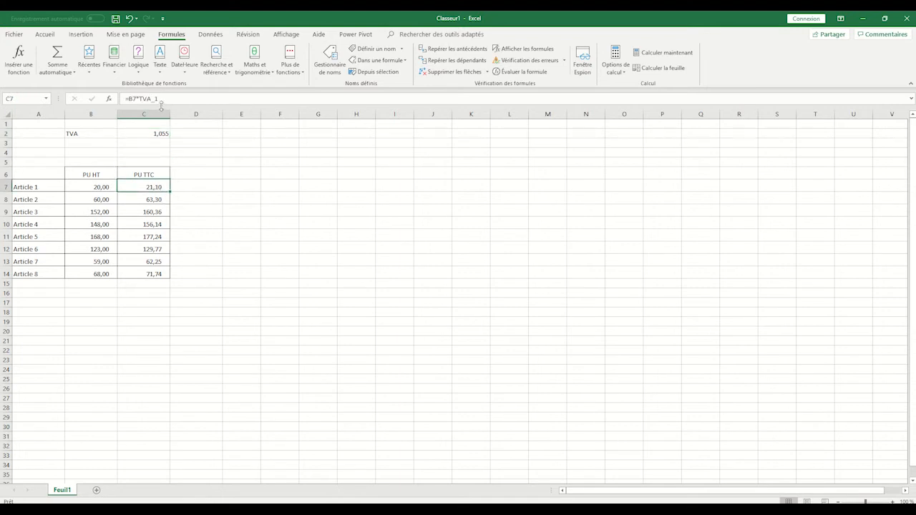